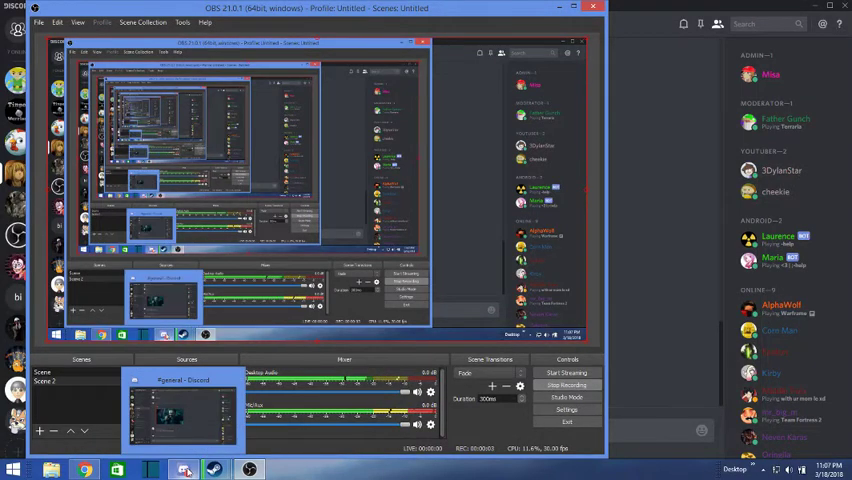
Step: Bring Discord's #general channel to the front over the OBS window
left_click(184, 470)
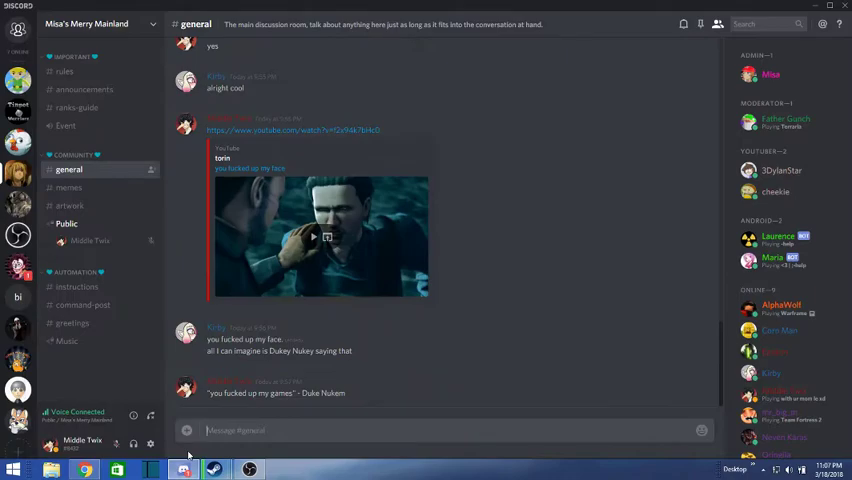
Step: In Chrome, choose Start Game and Main Game, then start Leaf Forest Act 1 as Sonic
left_click(82, 470)
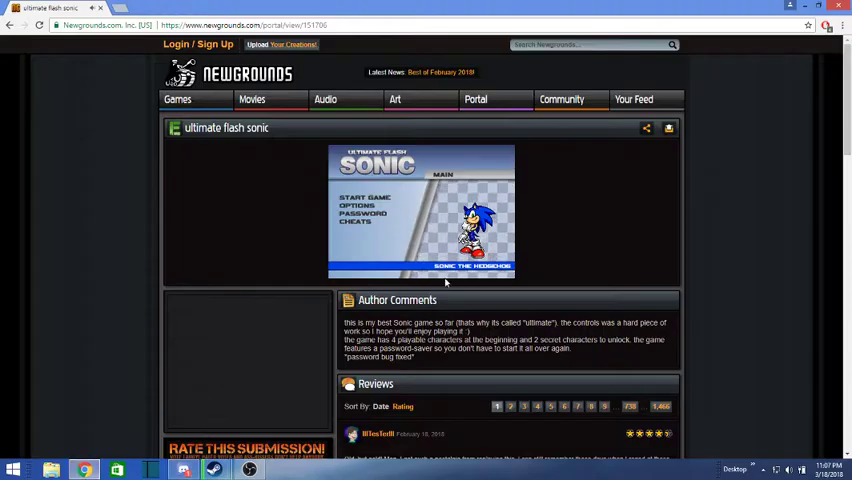
left_click(356, 201)
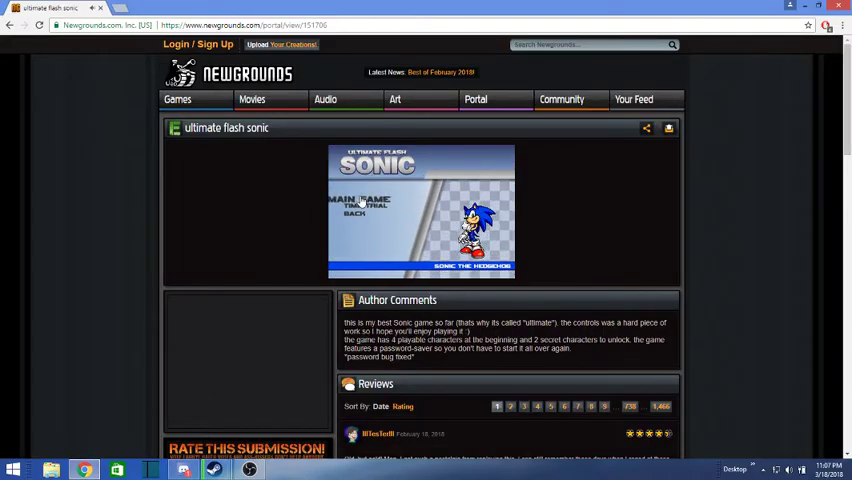
left_click(362, 200)
left_click(350, 213)
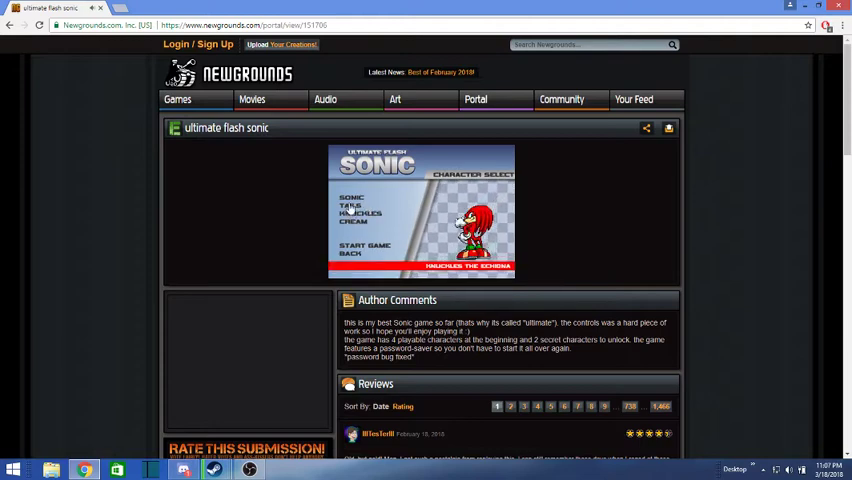
left_click(375, 247)
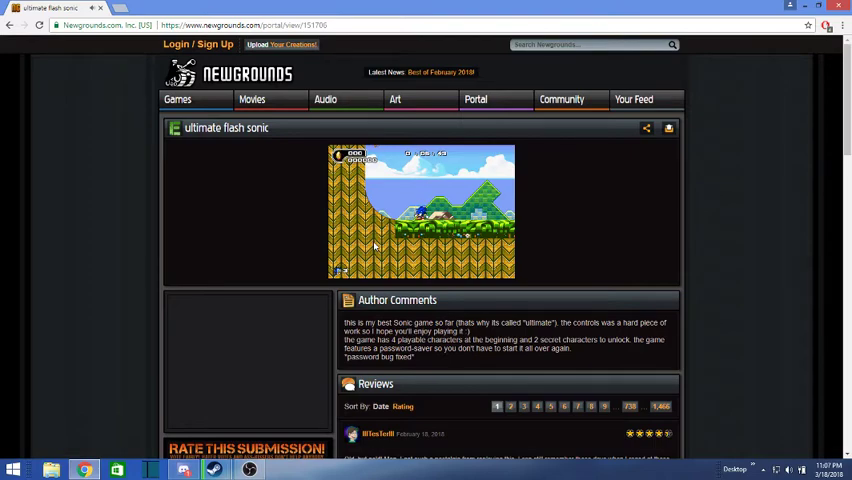
Step: Run Sonic right collecting rings, through the loop, down the slope and along the water
key("Right")
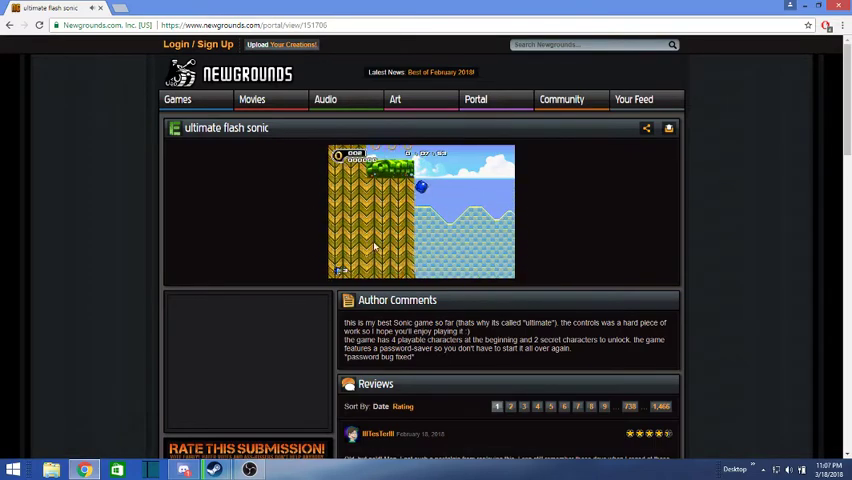
key("Right")
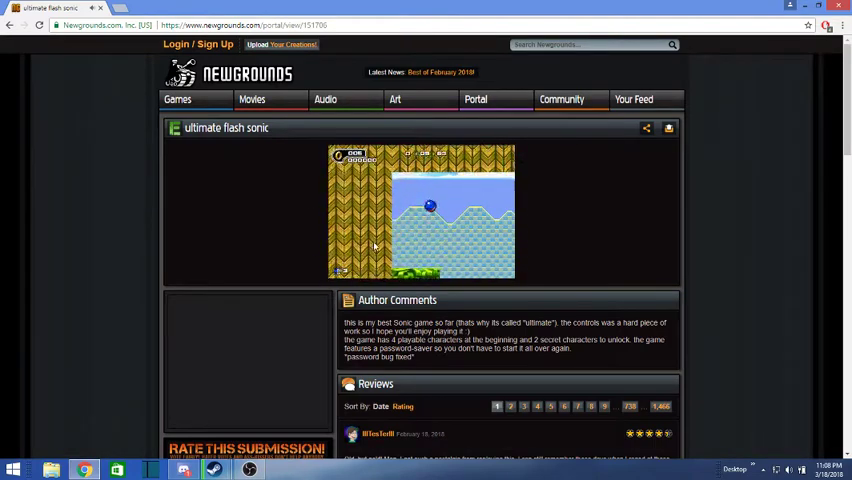
key("Right")
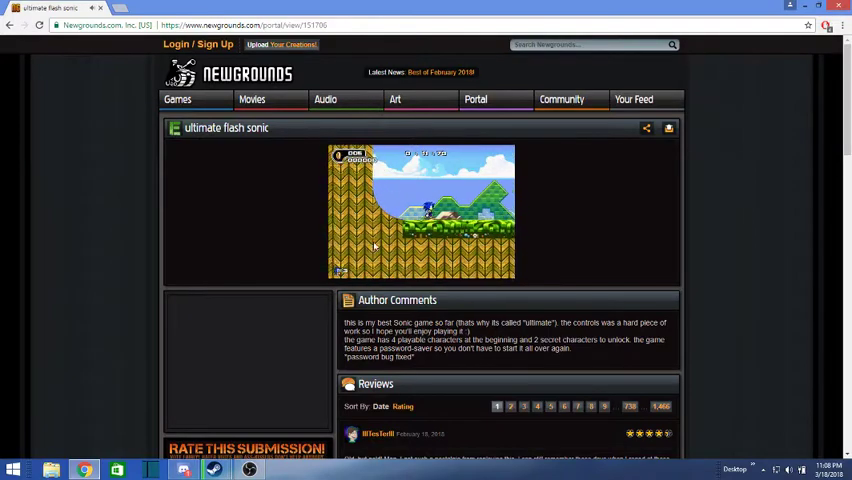
key("Right")
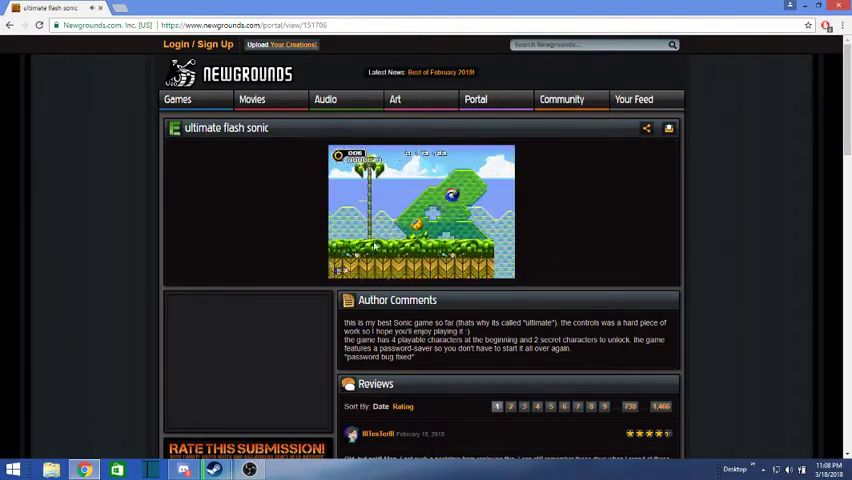
key("Right")
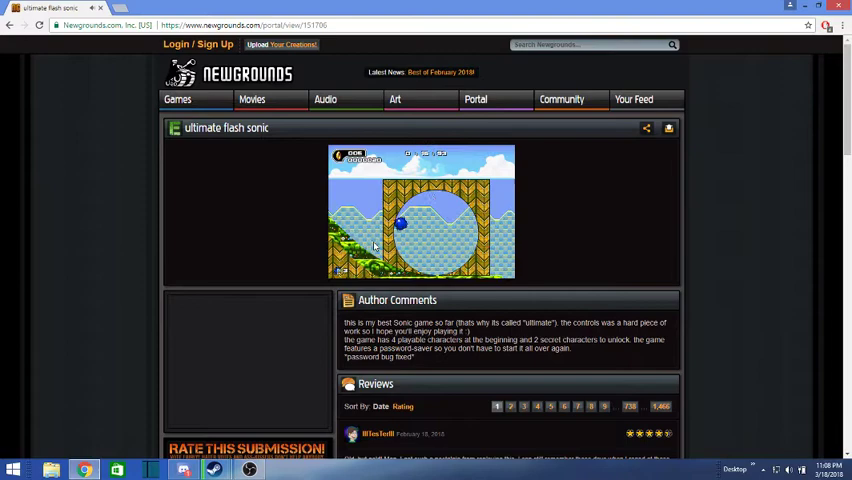
key("Right")
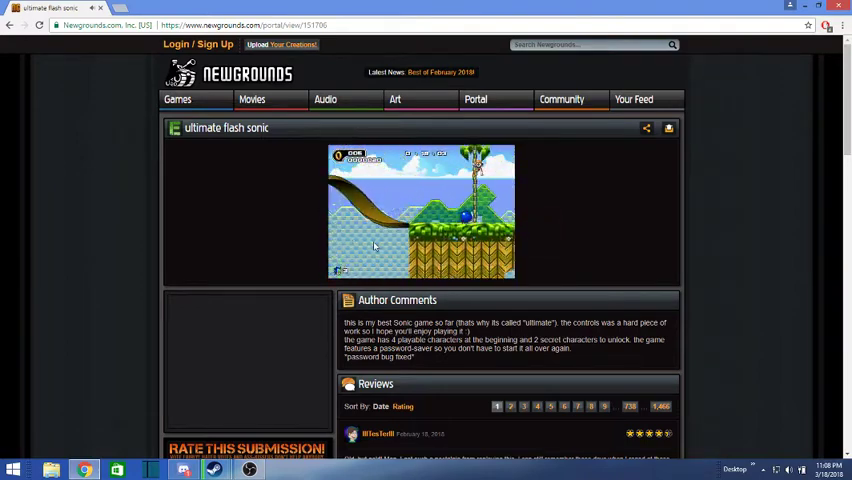
key("Right")
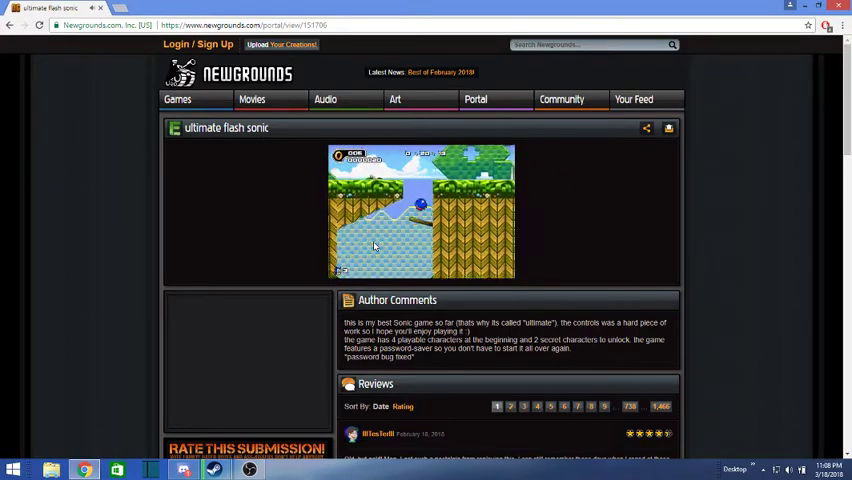
Step: Jump Sonic over the gap and roll on through the green hills past the palm trees
key("Right")
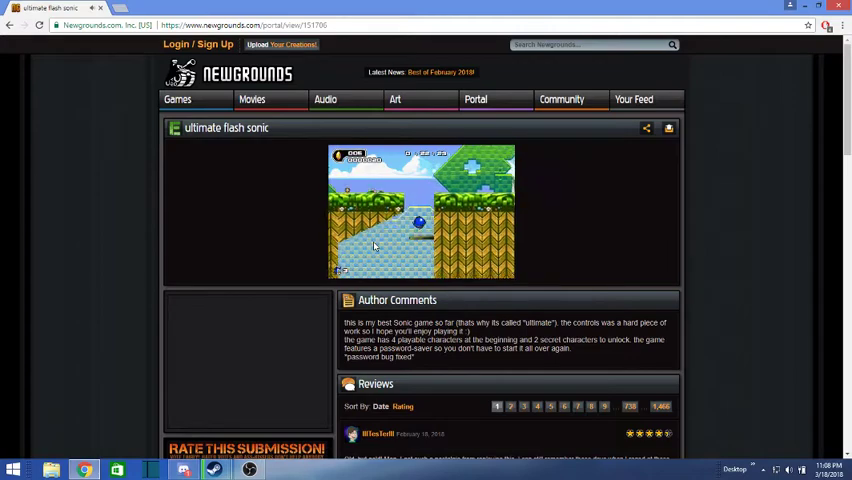
key("Right")
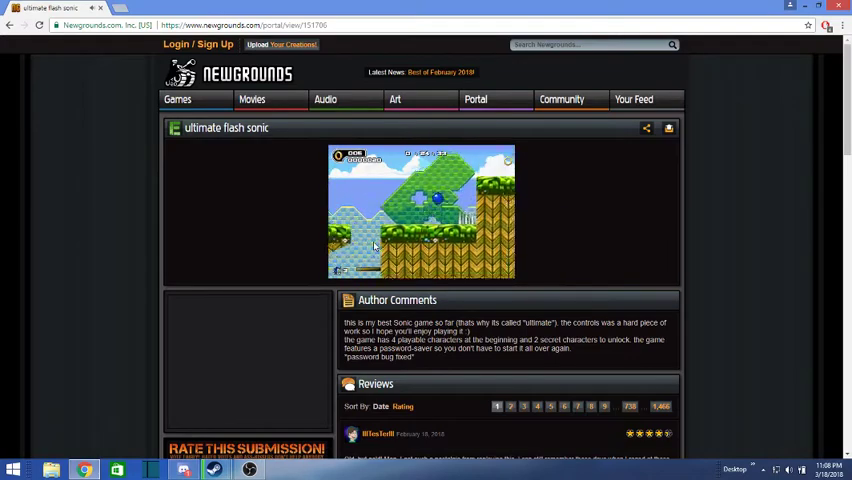
key("Right")
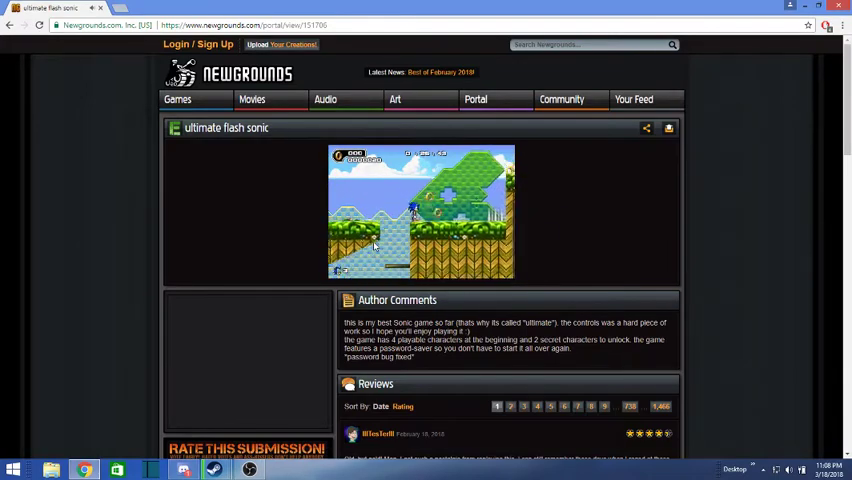
key("Right")
key("space")
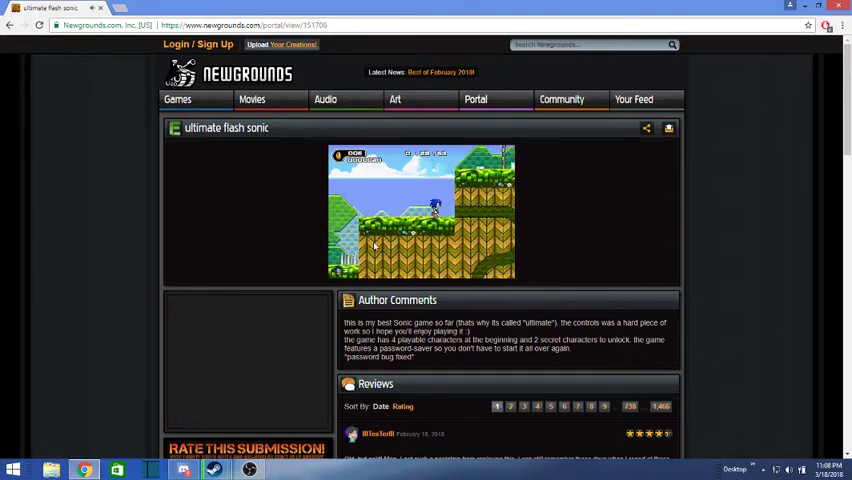
key("Right")
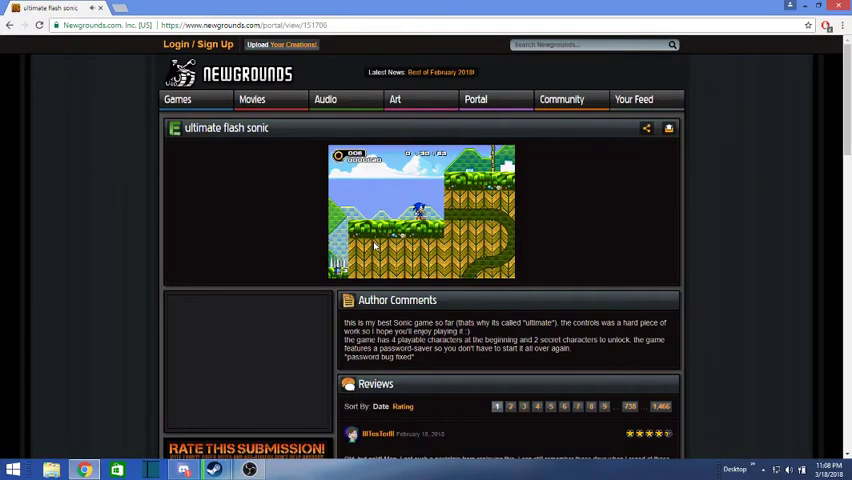
key("Right")
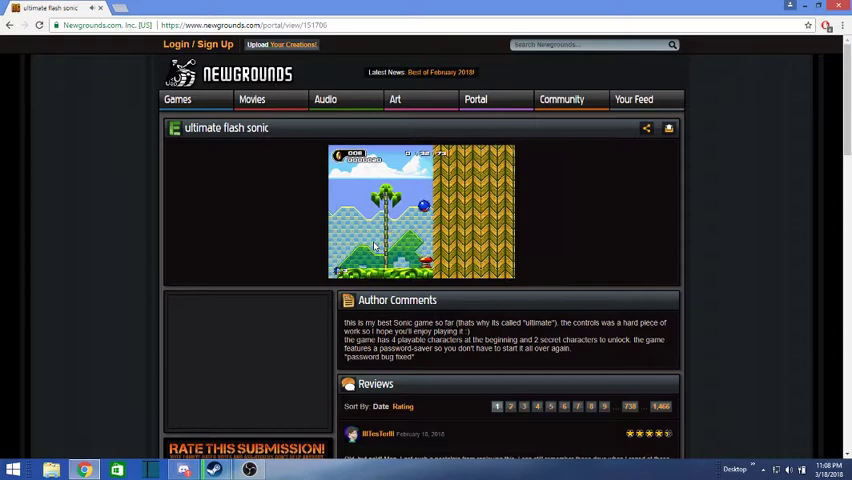
Step: Jump Sonic onto higher ground, then roll him through a loop and down the slope
key("space")
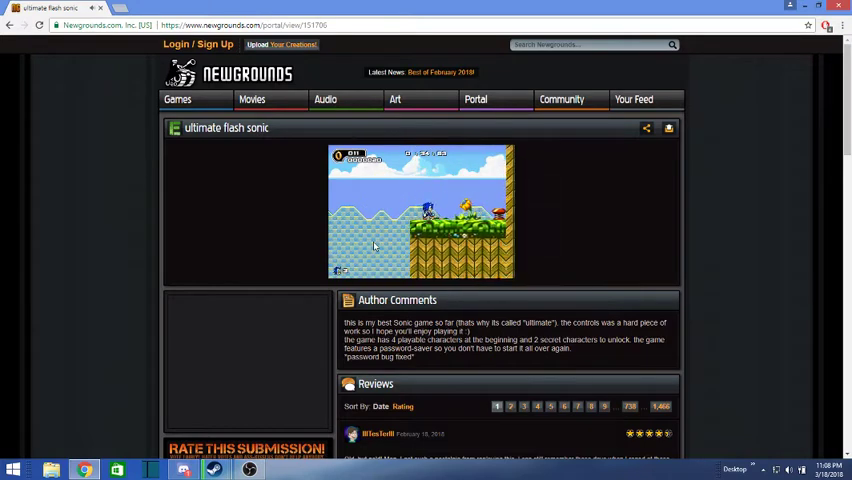
key("space")
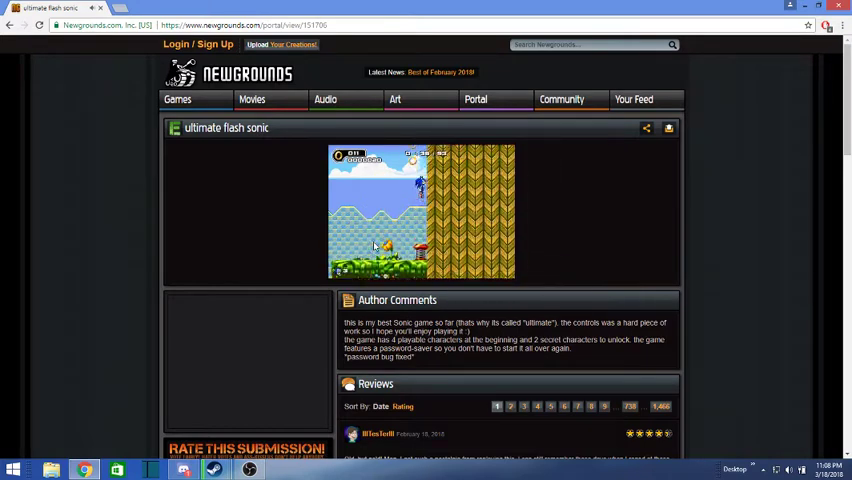
key("Right")
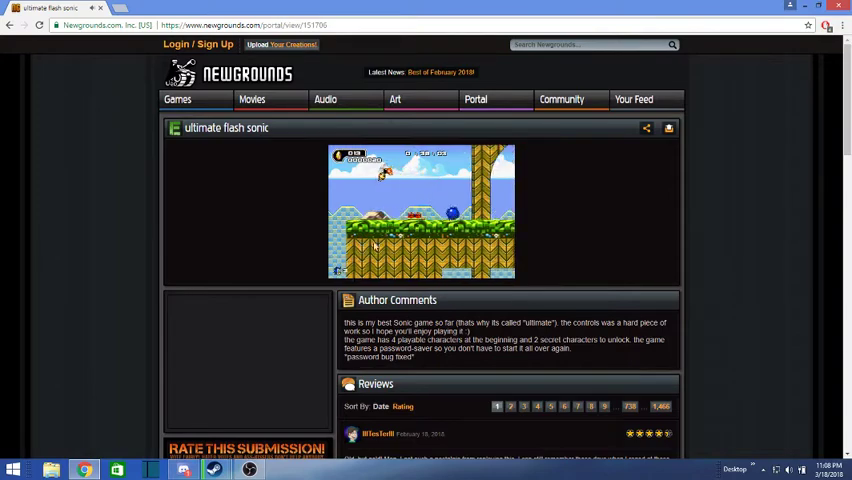
key("Right")
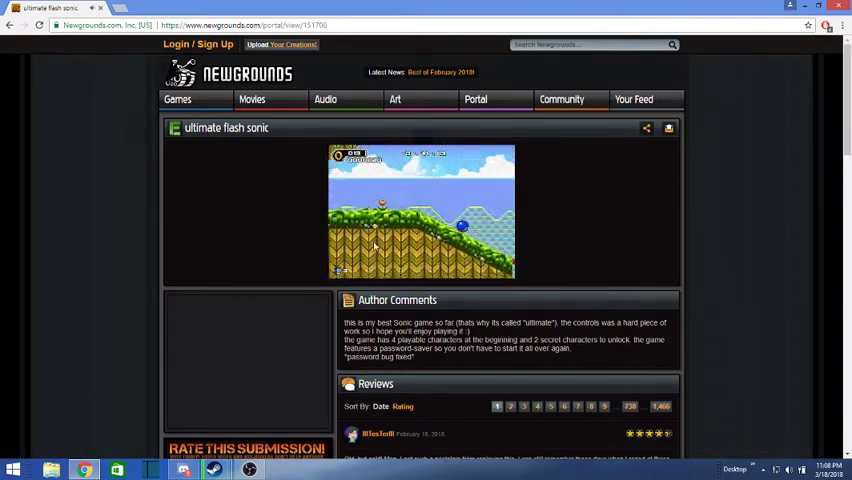
key("Right")
key("Right")
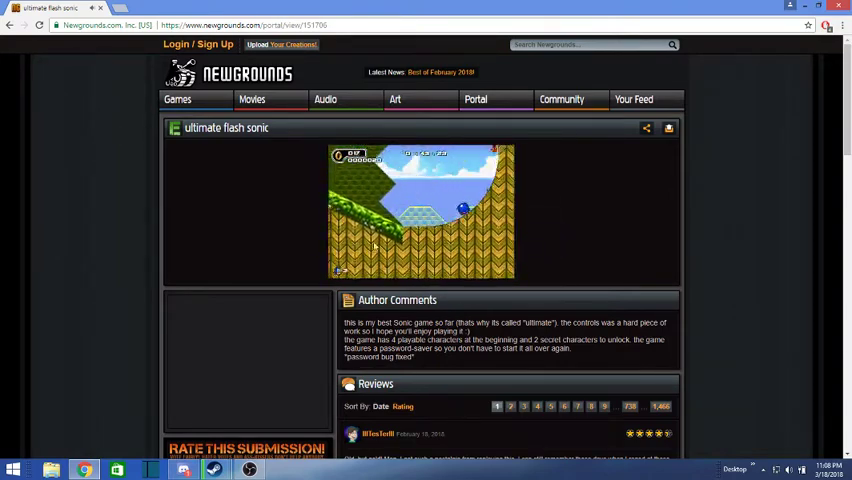
Step: Run Sonic onward into the large checkered loop and carry him around it
key("Right")
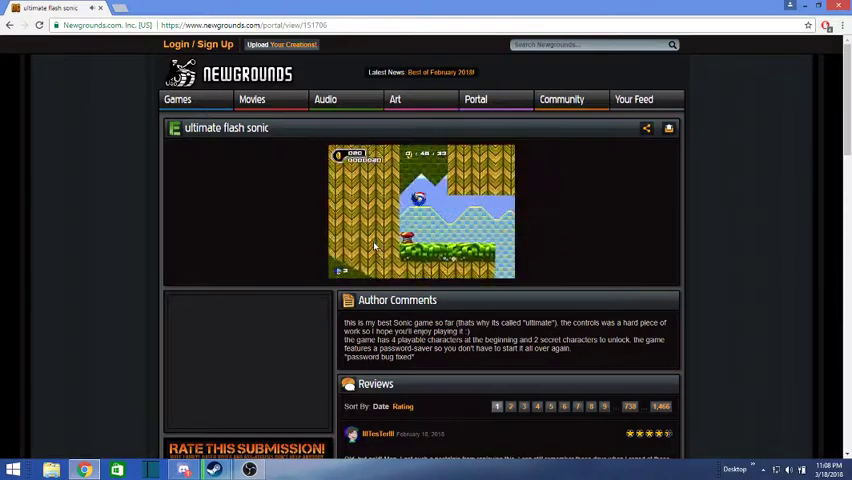
key("Right")
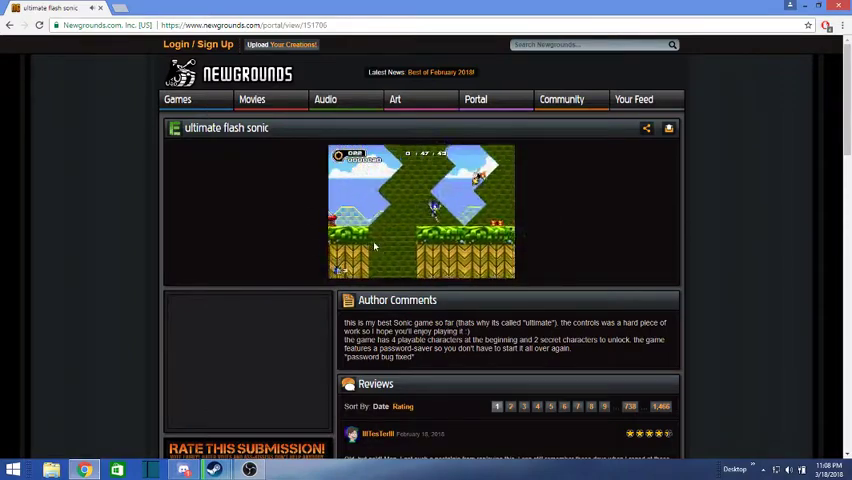
key("Right")
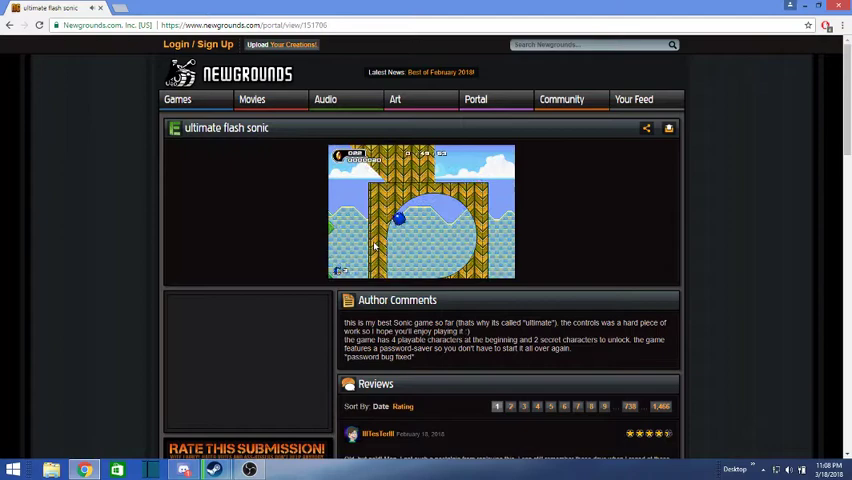
key("Right")
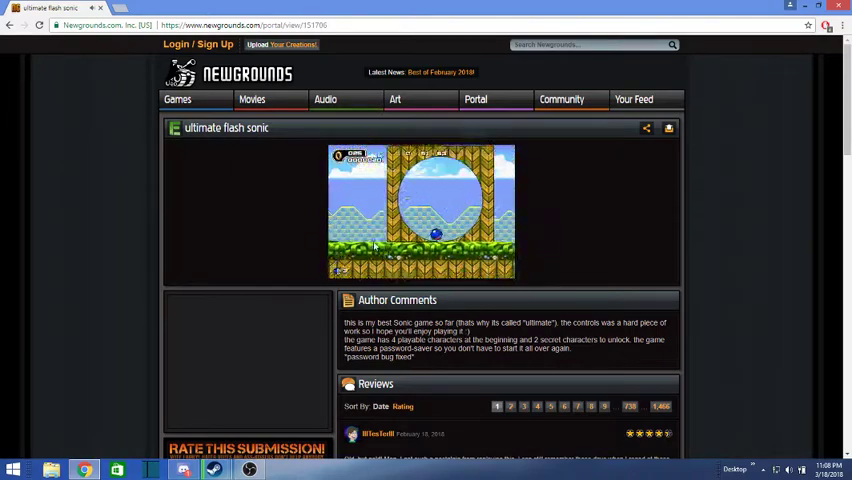
key("Right")
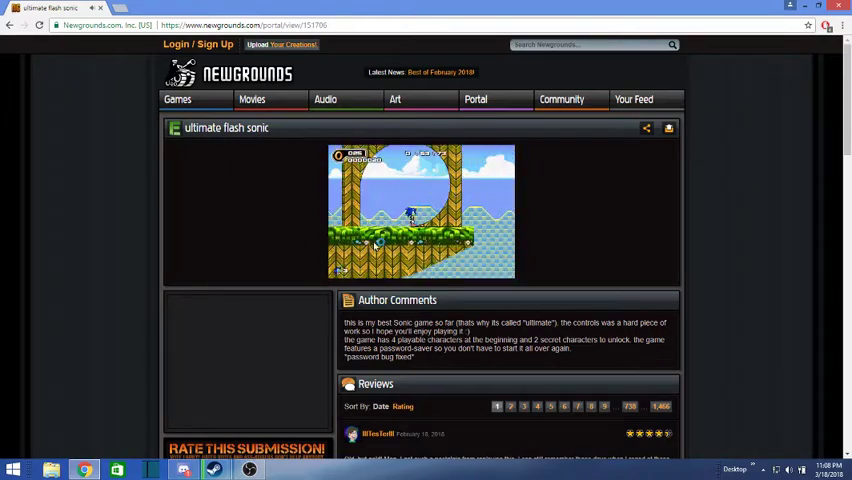
key("Right")
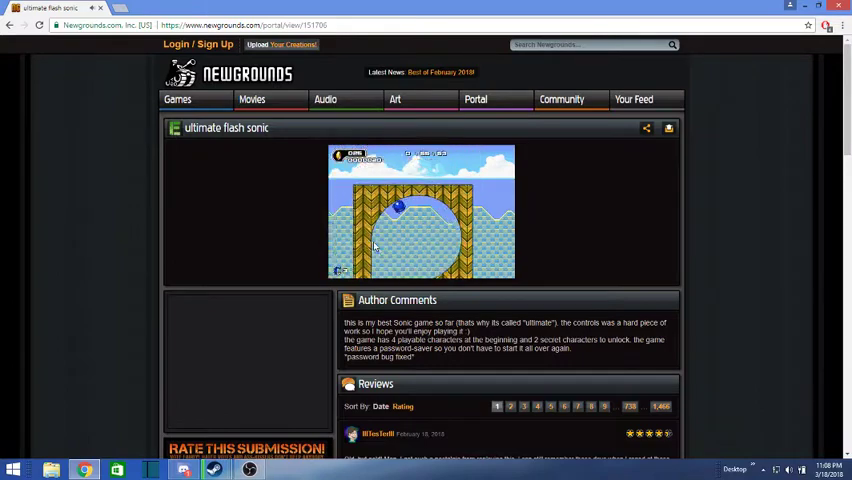
key("Right")
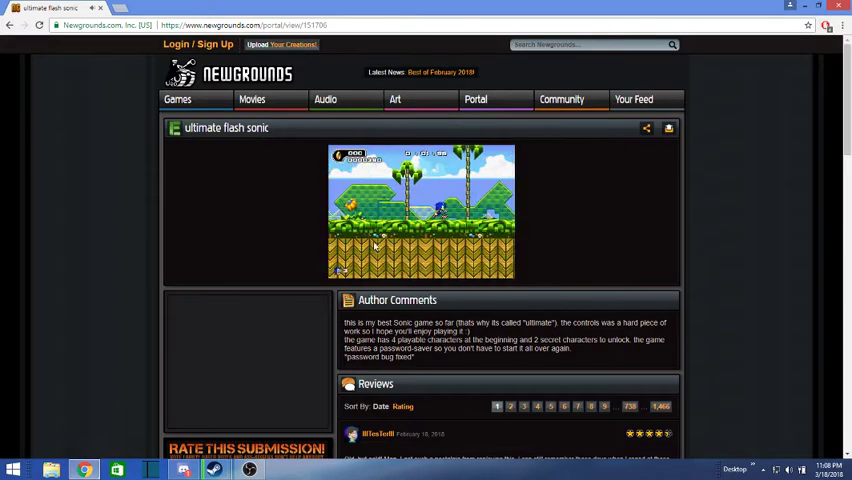
Step: Run Sonic through the loop, up the curved wall and down the slopes for rings
key("Right")
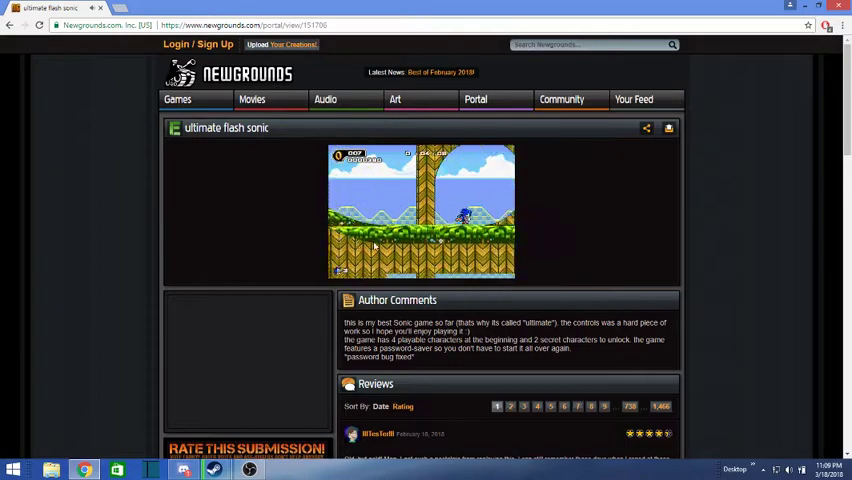
key("Right")
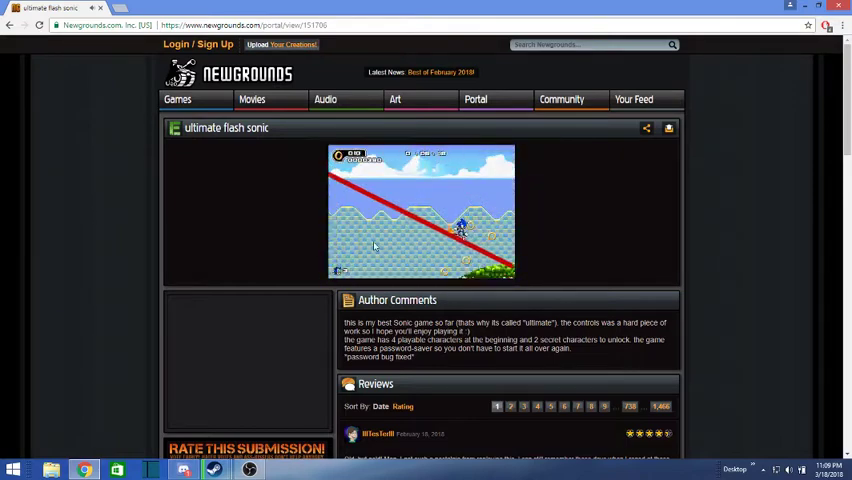
key("Right")
key("Right")
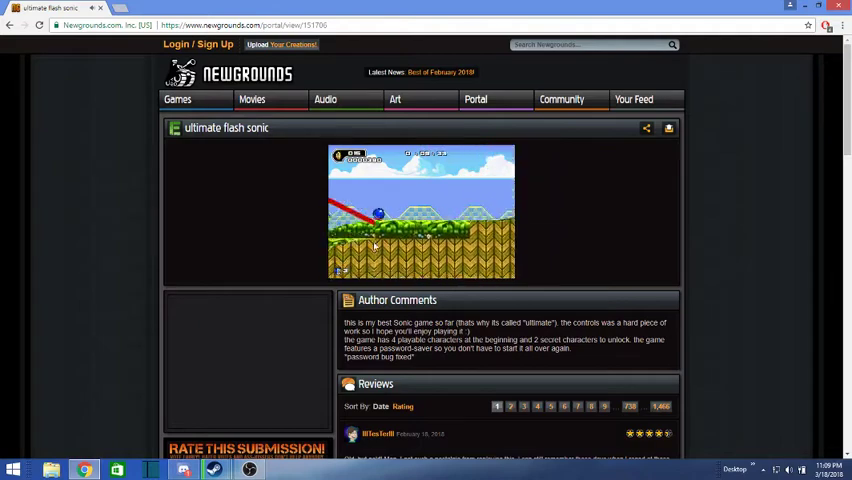
key("Right")
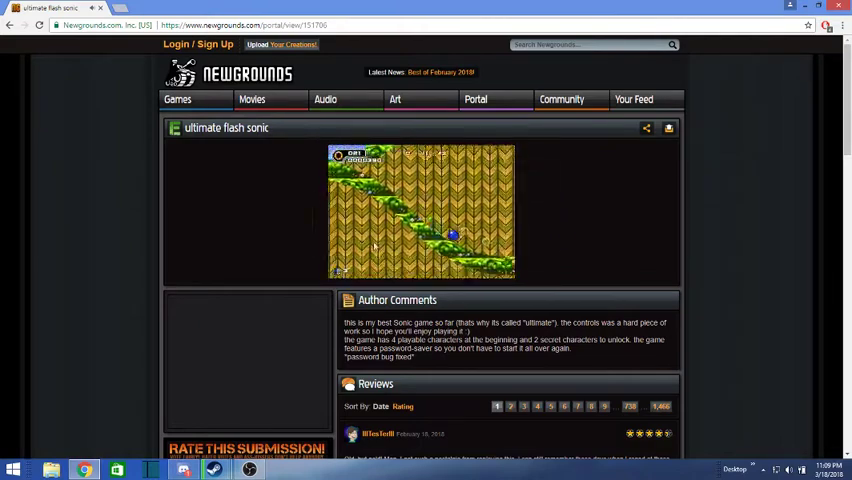
key("Right")
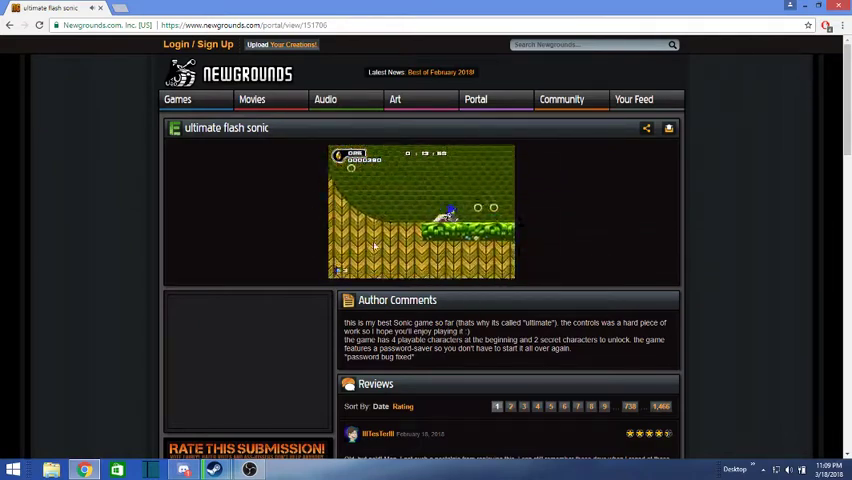
key("Right")
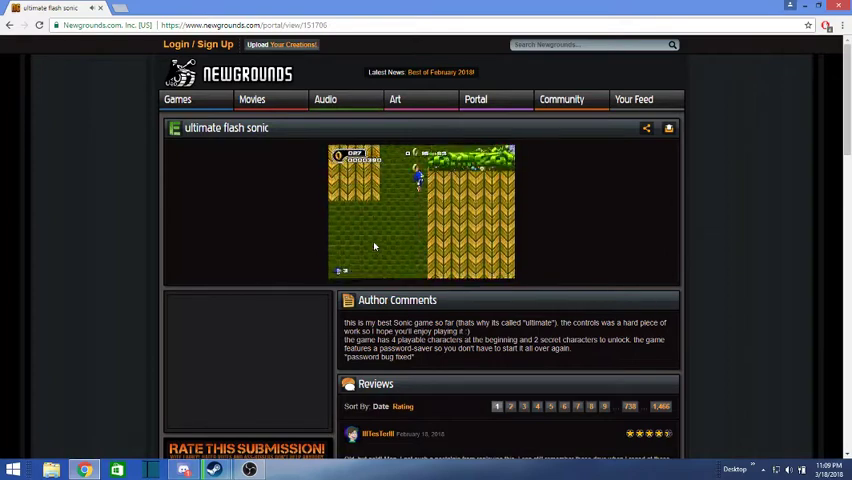
key("Right")
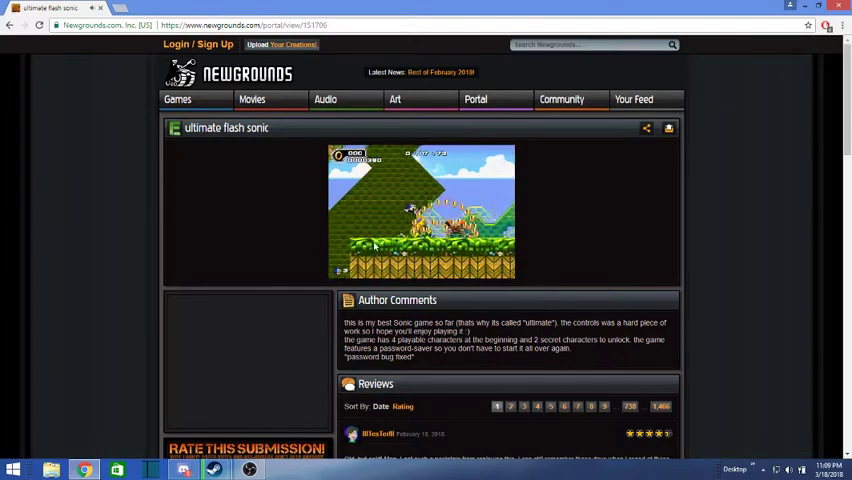
key("Right")
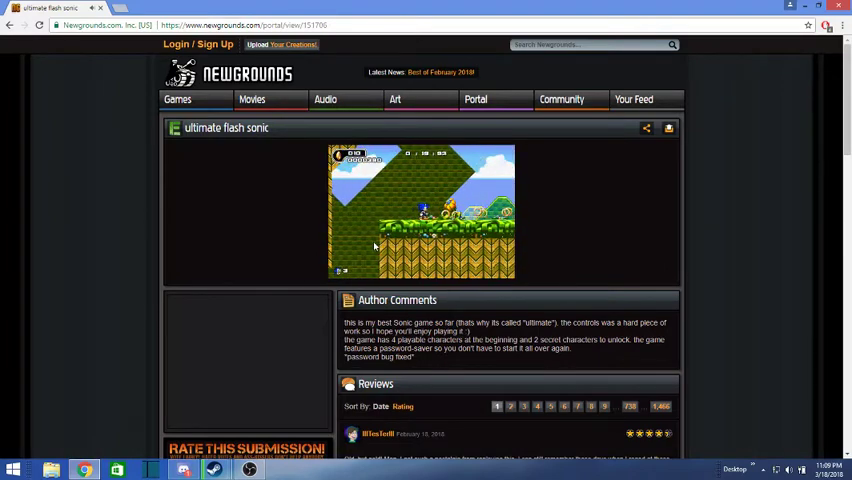
key("Right")
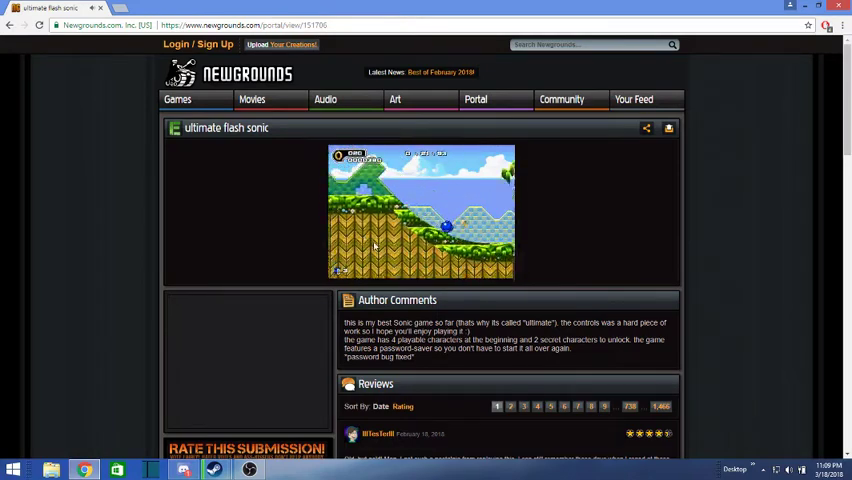
Step: Jump Sonic past the tall wall collecting more rings, then close the browser window
key("Up")
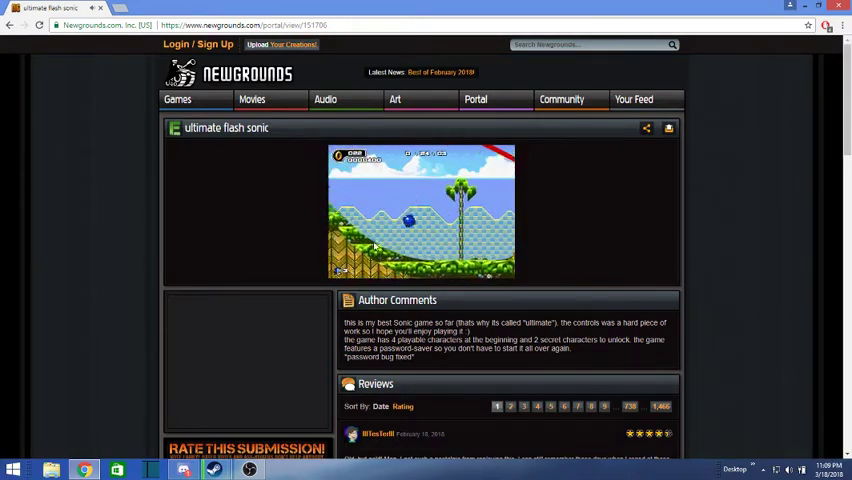
key("Right")
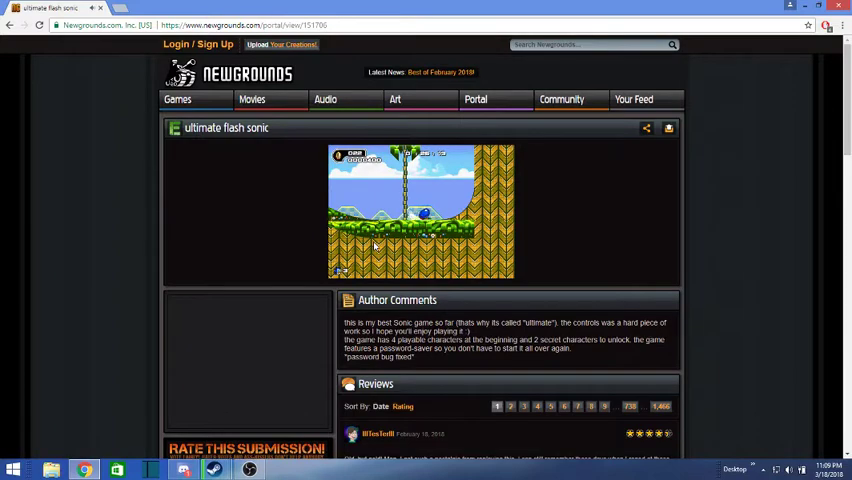
key("Right")
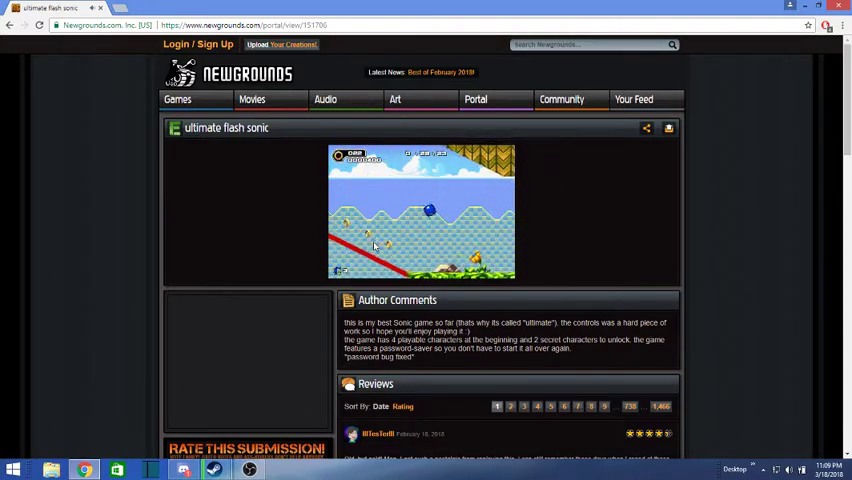
key("Right")
key("Up")
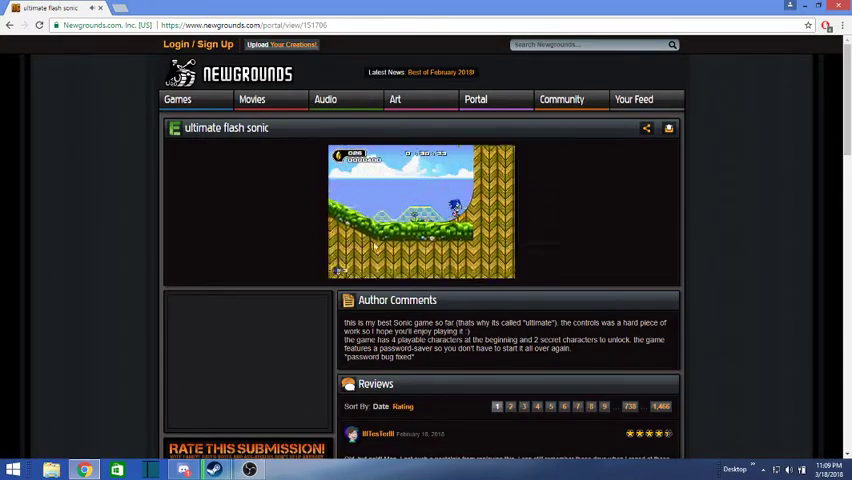
key("Right")
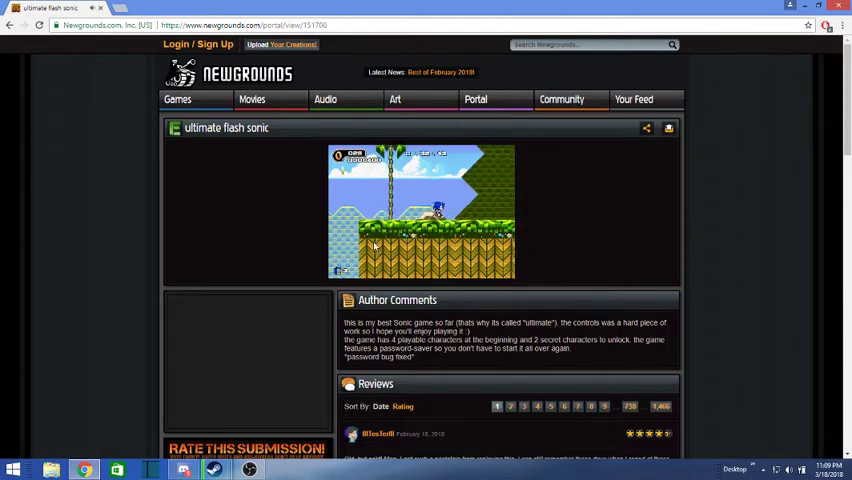
key("Up")
key("Right")
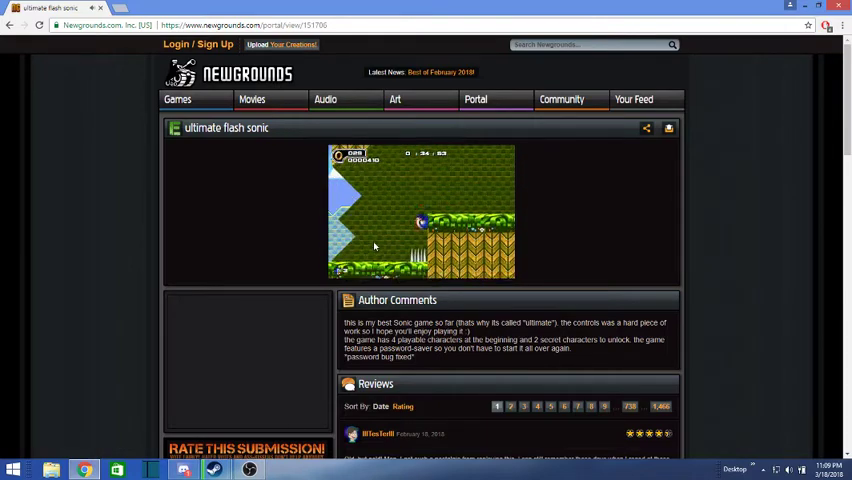
key("Up")
key("Right")
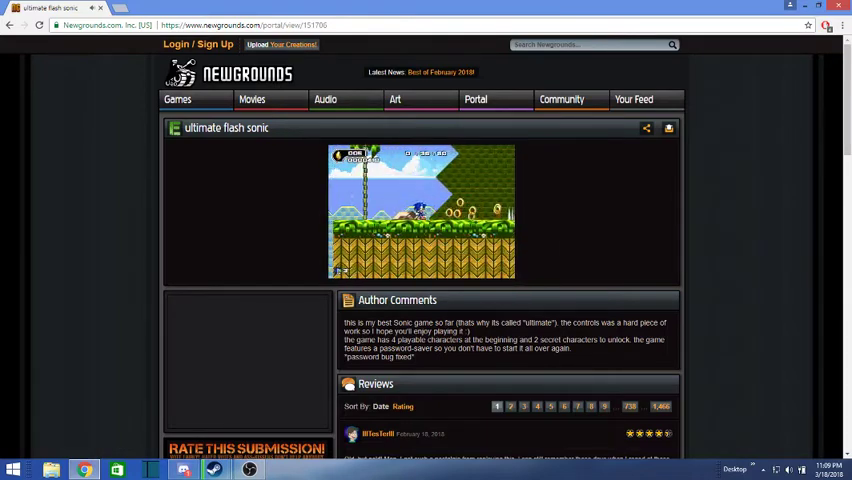
left_click(840, 5)
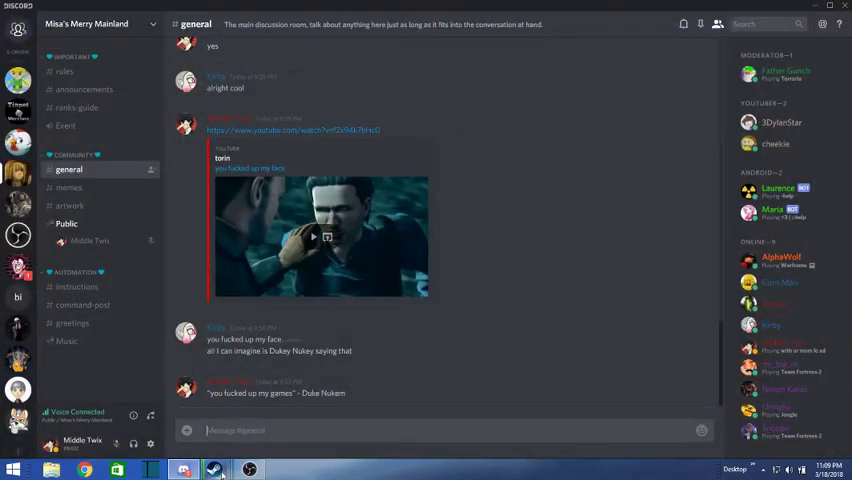